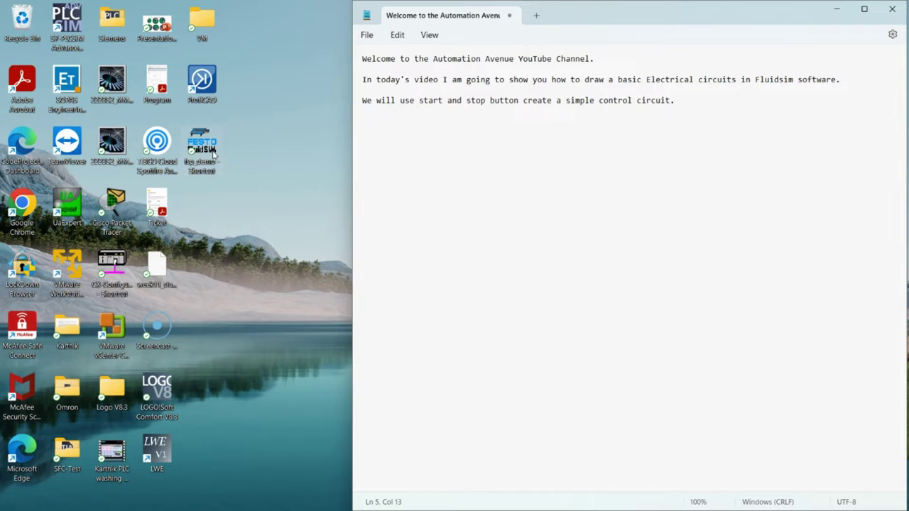
Launch FluidSIM-P and dock an enlarged component library on the right, scrolled to Ladder Symbols
double_click(203, 147)
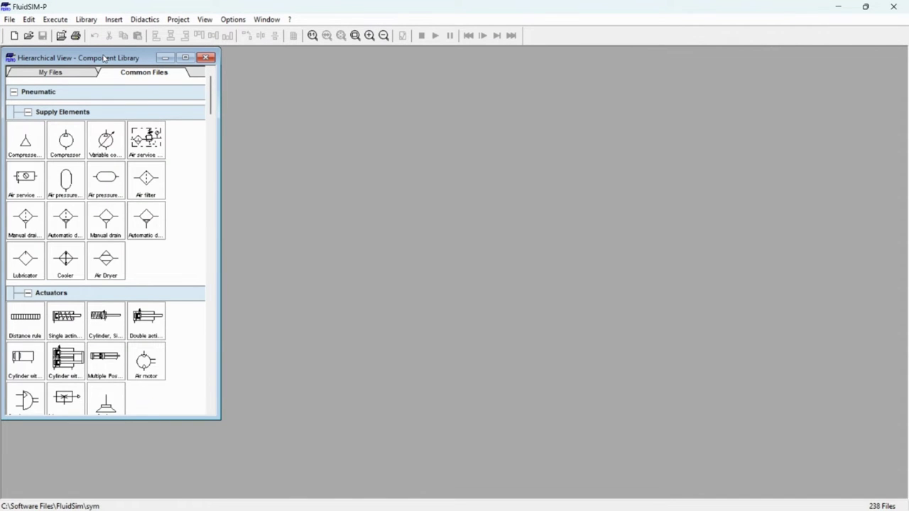
left_click_drag(102, 59, 788, 59)
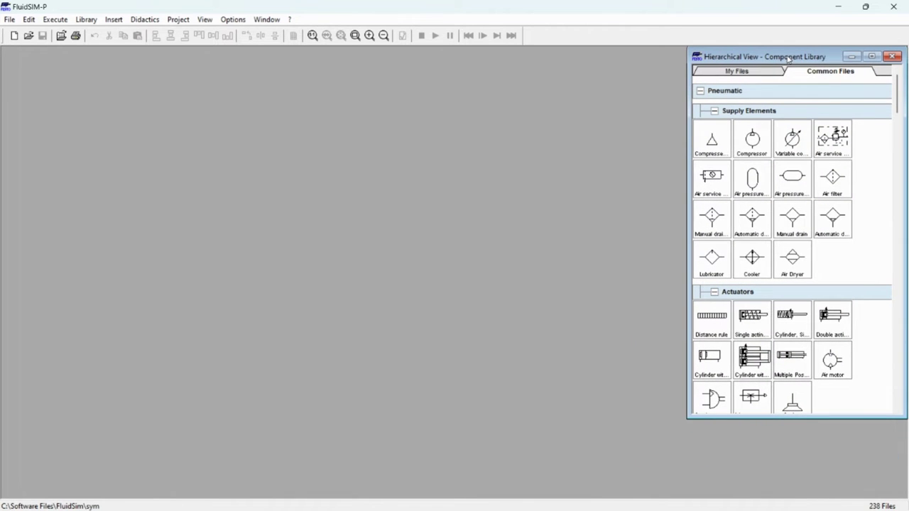
left_click_drag(781, 419, 777, 496)
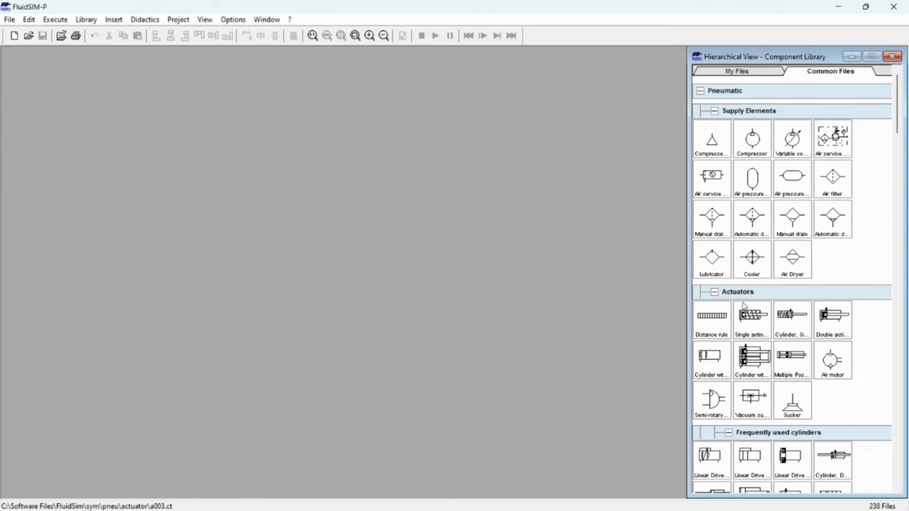
left_click_drag(688, 174, 669, 176)
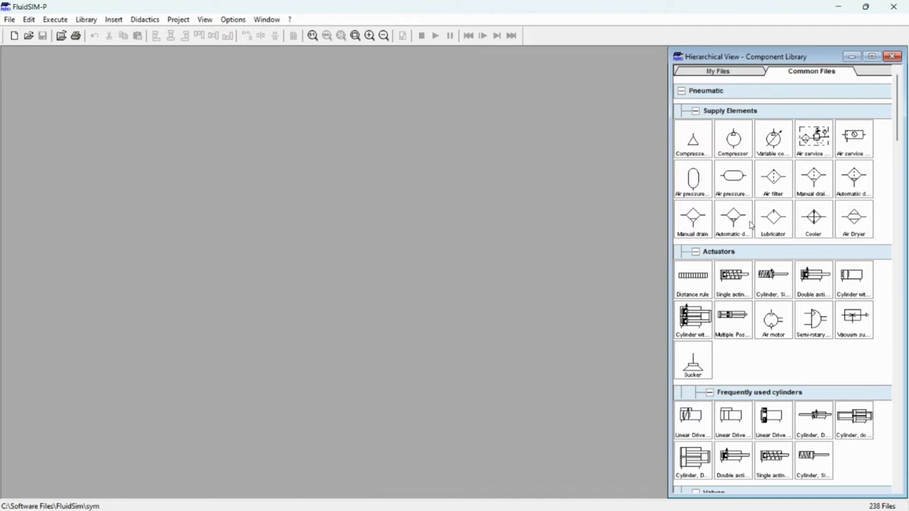
left_click_drag(897, 103, 867, 401)
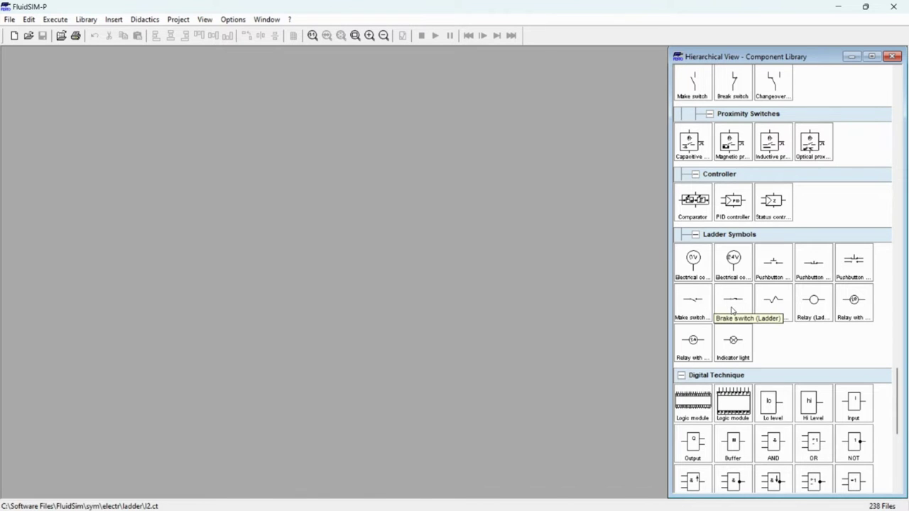
left_click(11, 22)
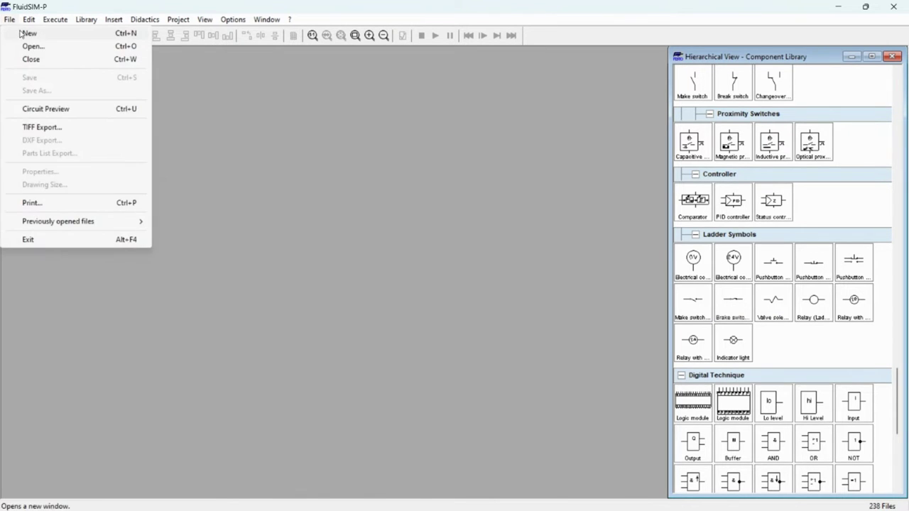
Create a new circuit with a 24V connection top left, 0V top right, and a make pushbutton
left_click(29, 33)
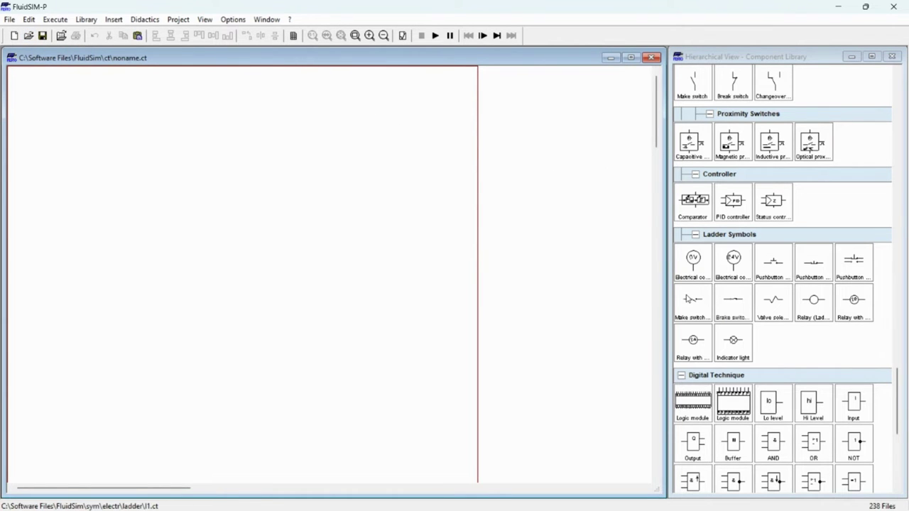
left_click_drag(731, 266, 60, 121)
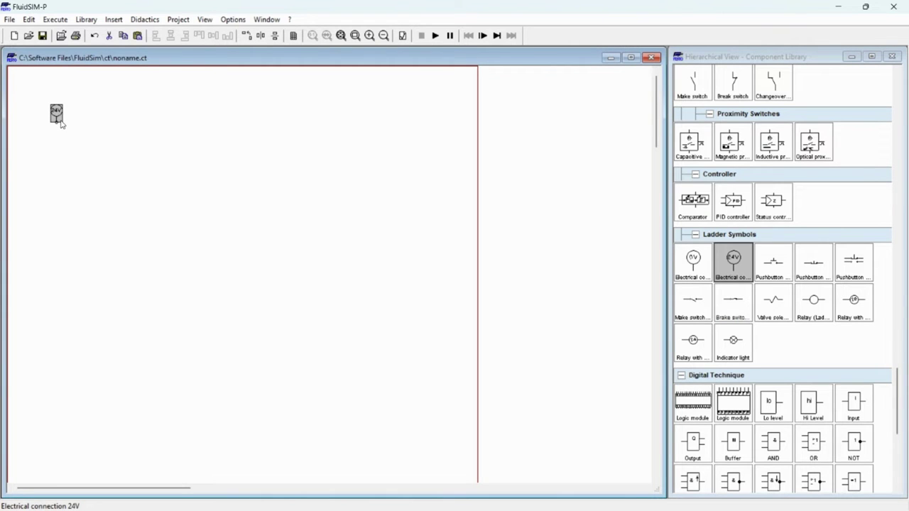
left_click_drag(692, 264, 289, 122)
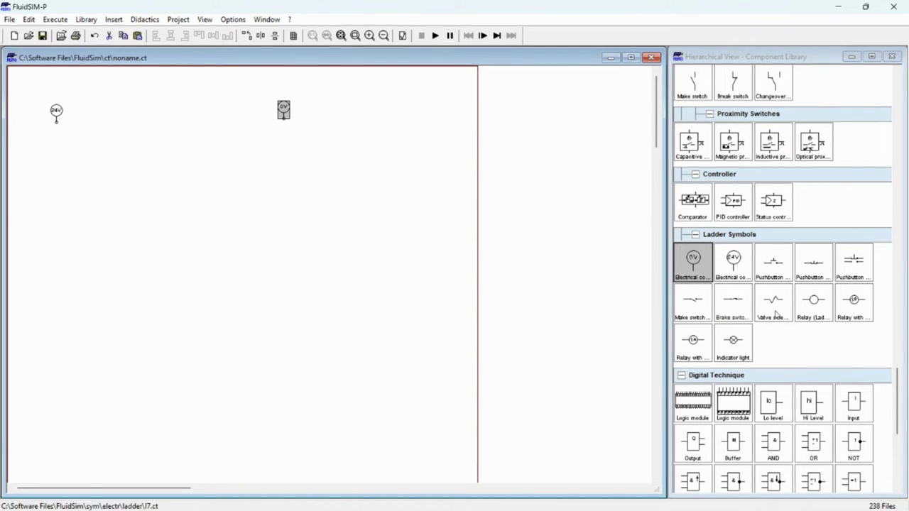
left_click_drag(773, 271, 56, 123)
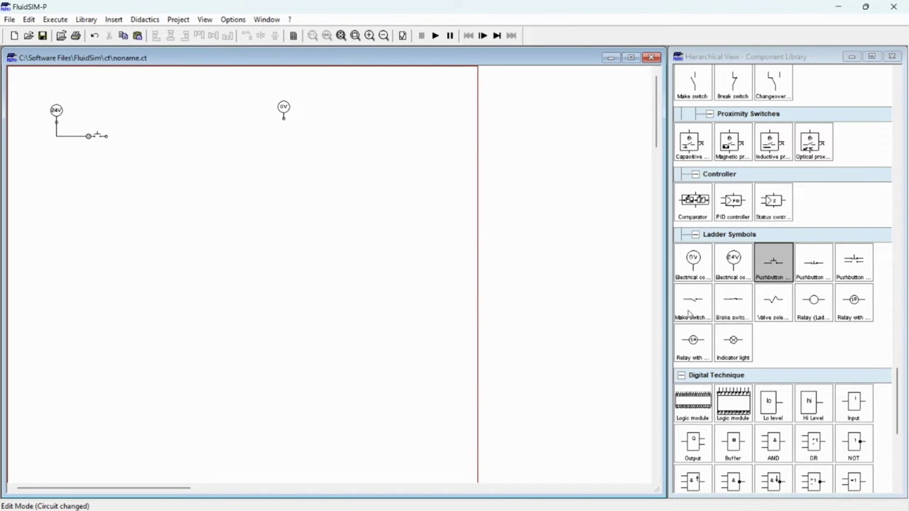
Place a break pushbutton right of the make pushbutton and wire the two together
left_click_drag(813, 275, 152, 135)
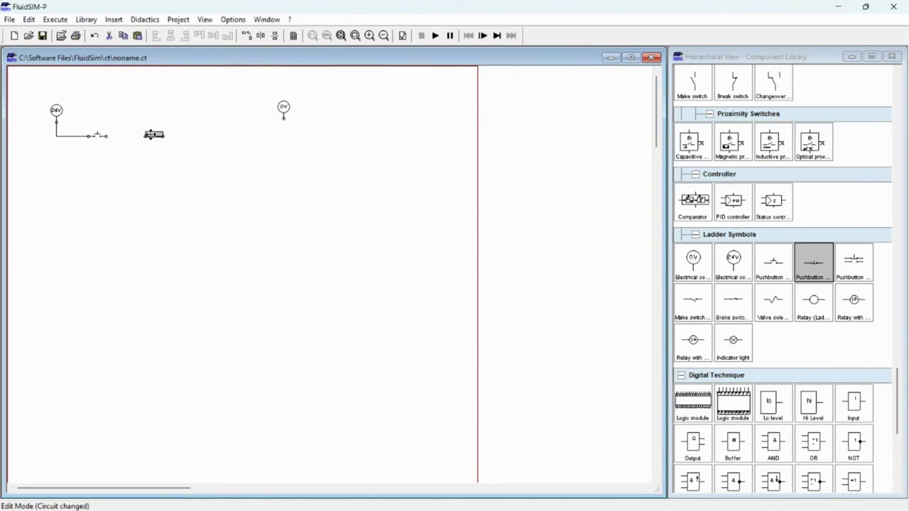
left_click(144, 136)
left_click_drag(105, 136, 144, 137)
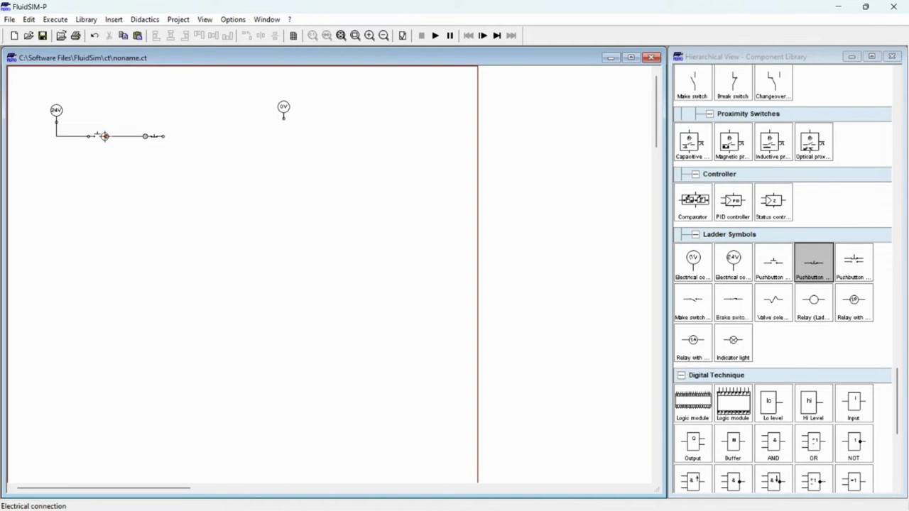
Add a ladder relay coil after the break pushbutton, wire it to 0V, and straighten it
left_click(815, 313)
left_click_drag(816, 312, 240, 140)
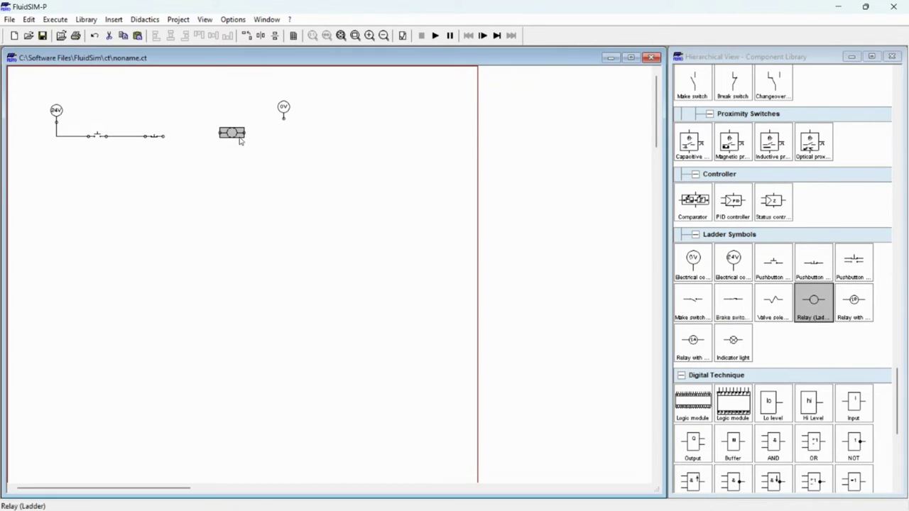
left_click_drag(164, 136, 221, 133)
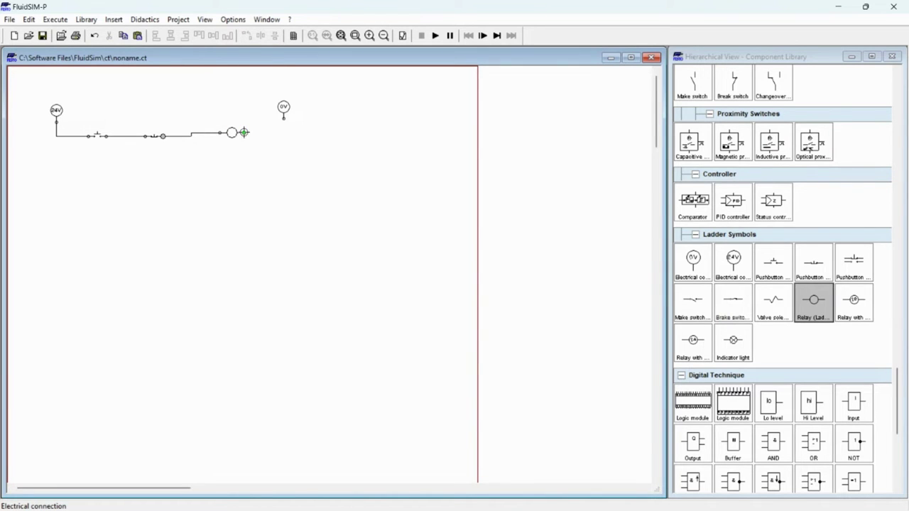
left_click_drag(284, 141, 284, 119)
left_click(232, 132)
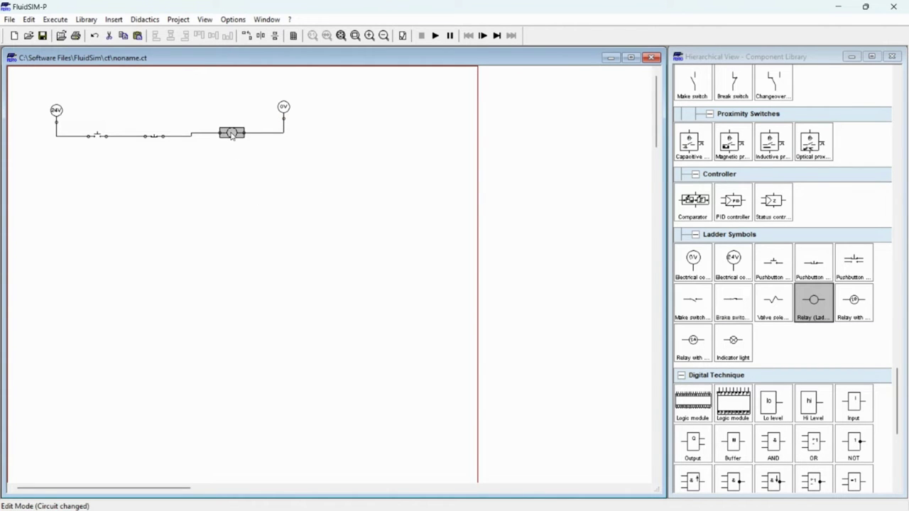
left_click_drag(231, 133, 235, 135)
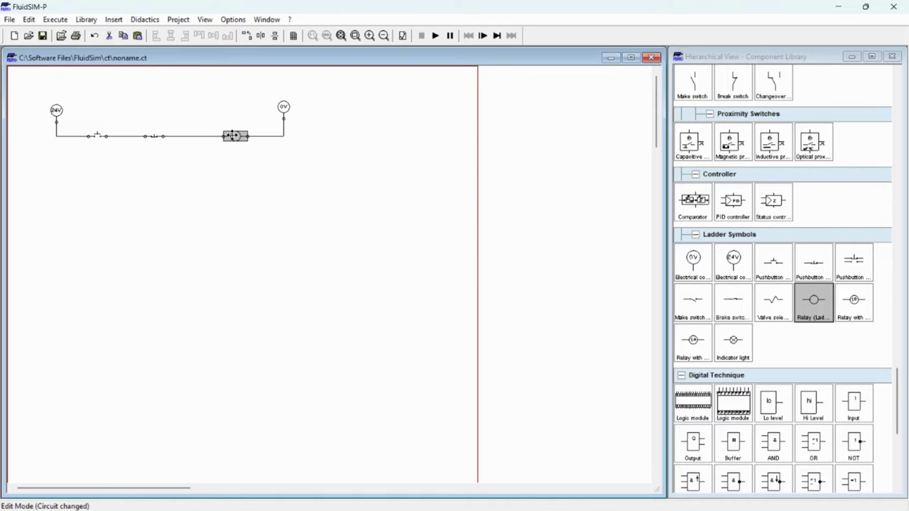
left_click(99, 141)
Label the make pushbutton START and the break pushbutton STOP
right_click(100, 141)
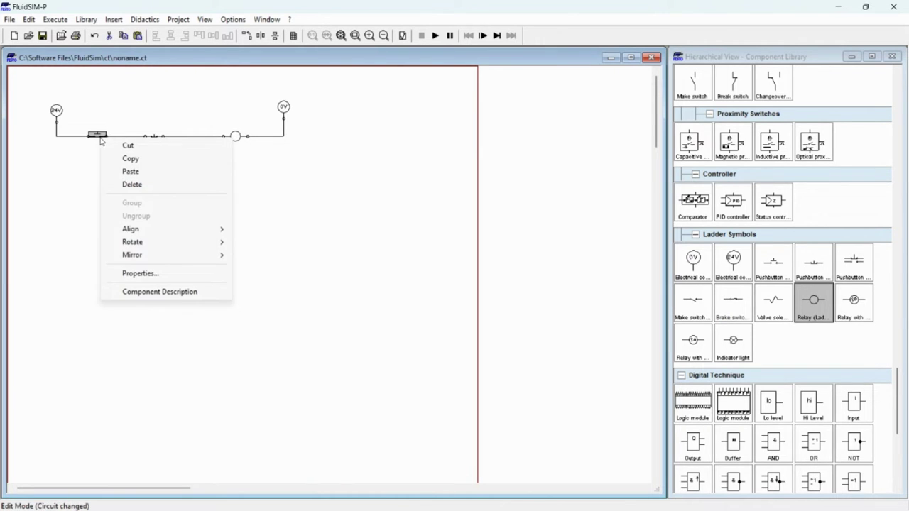
left_click(140, 274)
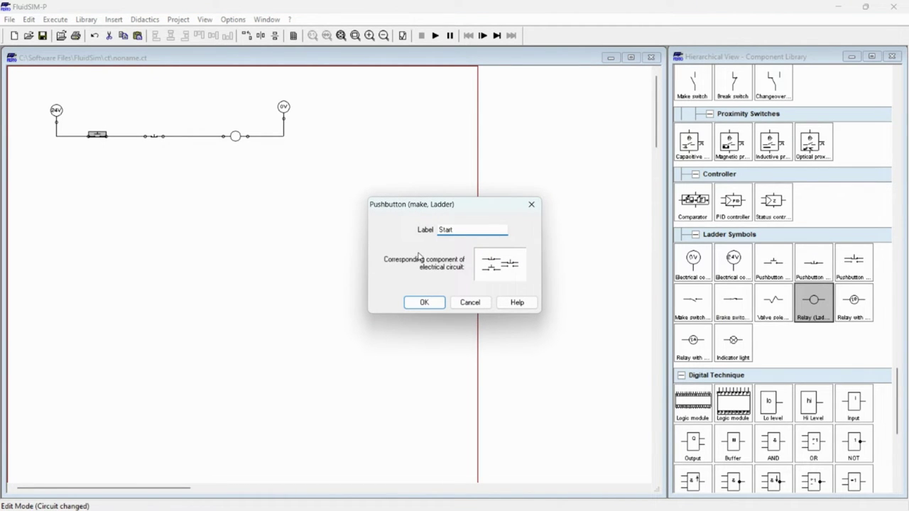
type("Start")
left_click(440, 301)
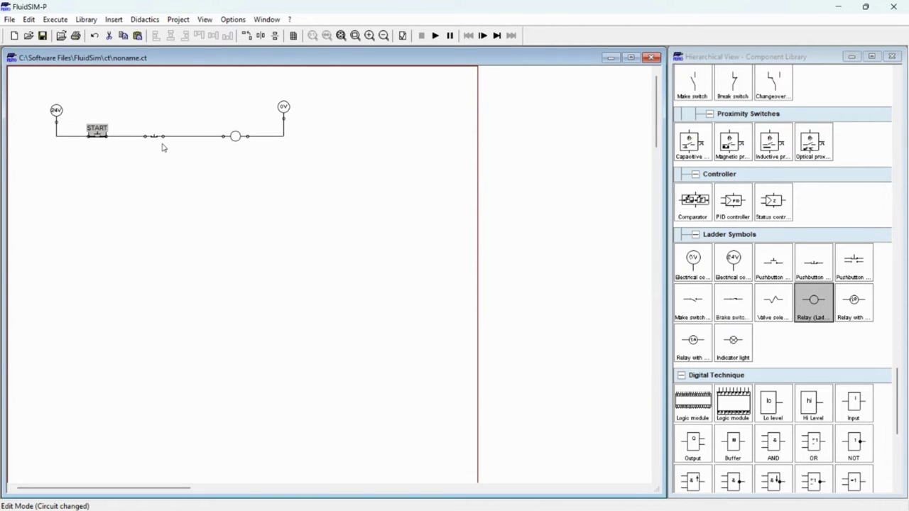
left_click(152, 141)
right_click(154, 136)
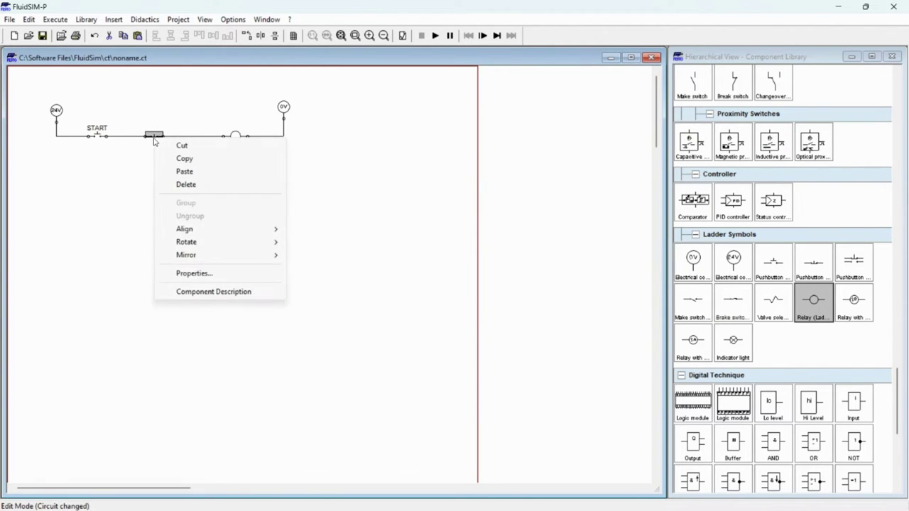
left_click(199, 274)
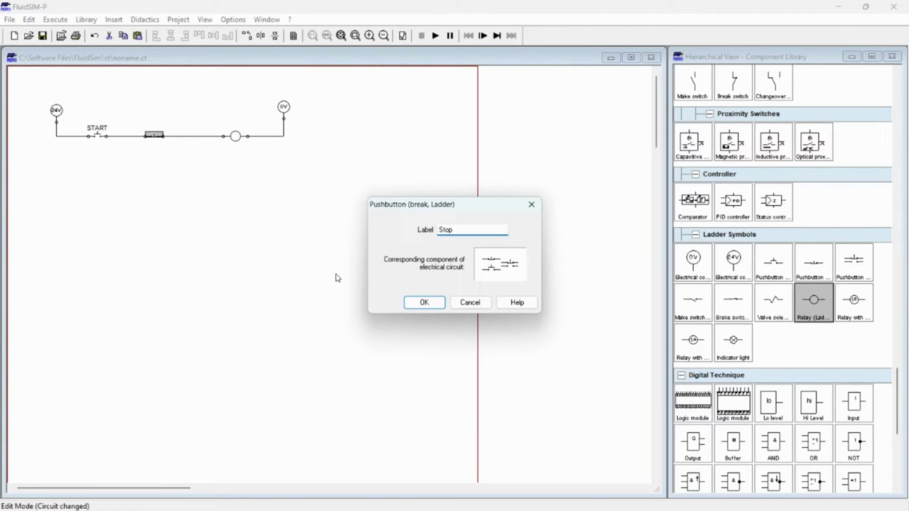
left_click(426, 303)
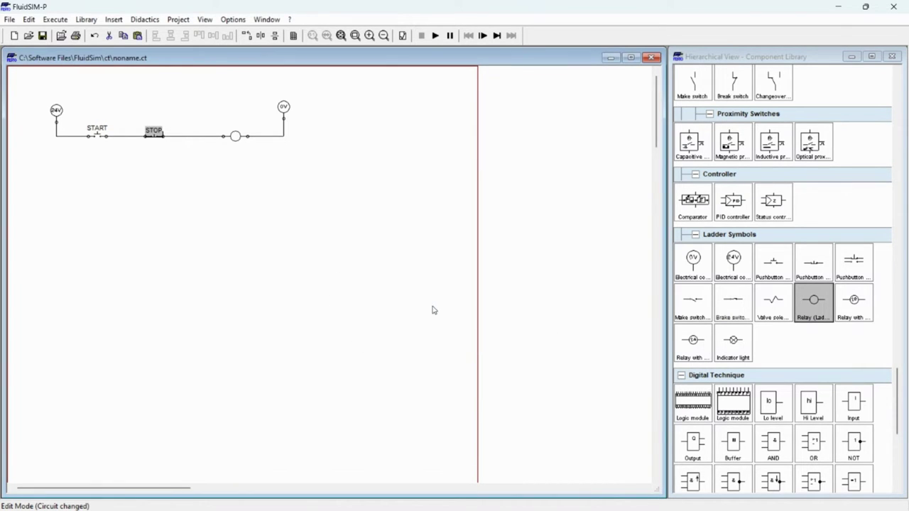
Label the relay coil R1
left_click(235, 136)
right_click(234, 136)
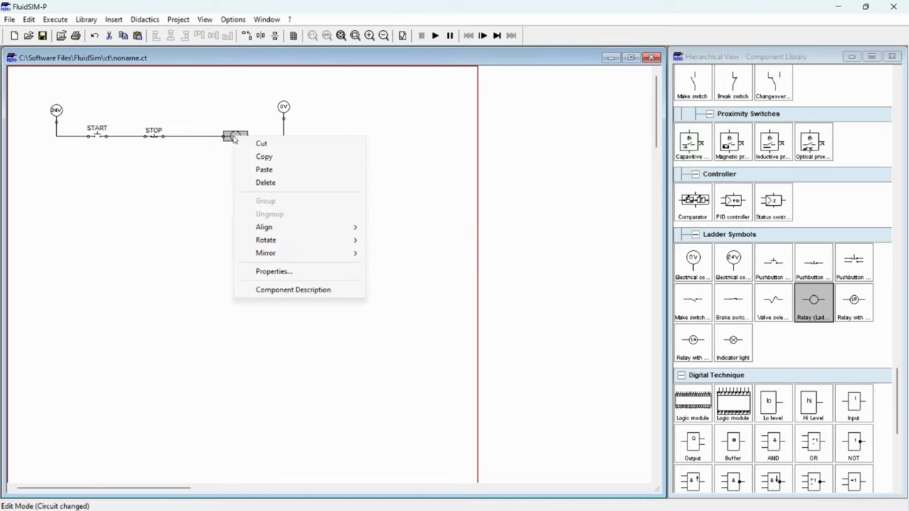
left_click(284, 272)
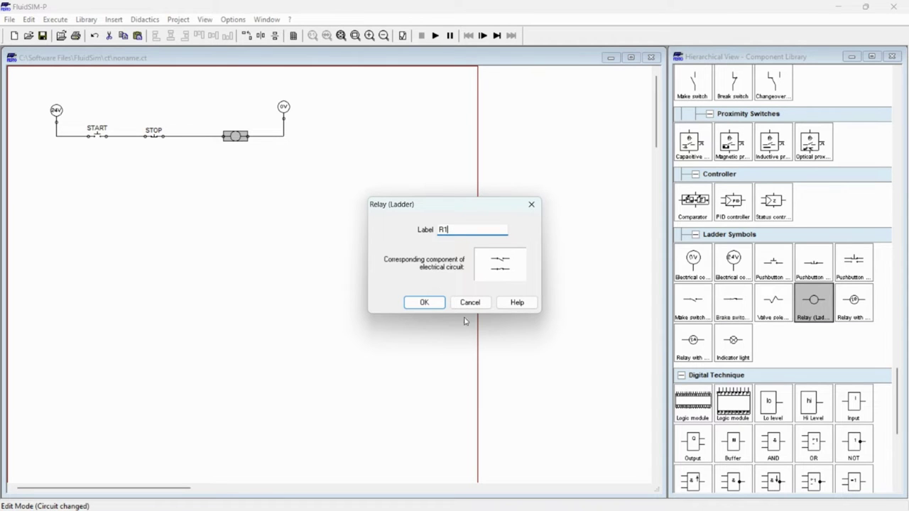
left_click(424, 303)
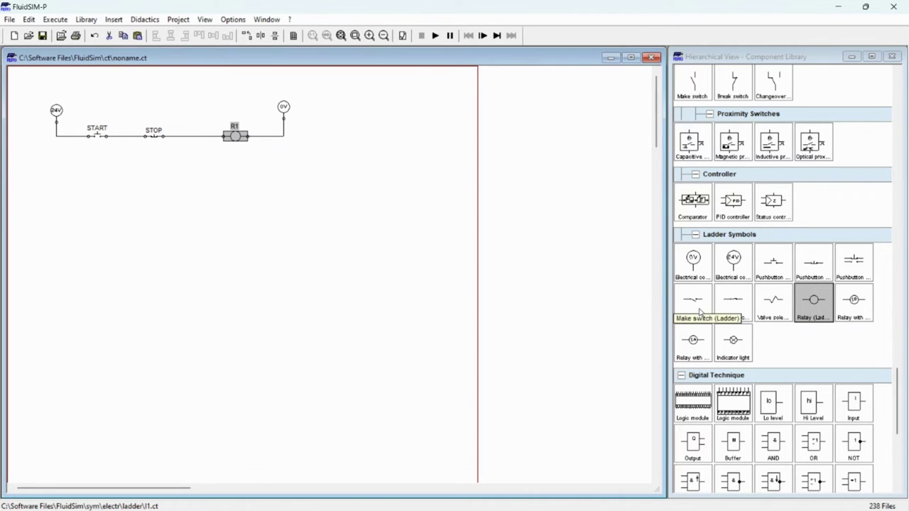
Place a make contact under START, wire it in parallel, and label it R1
left_click_drag(699, 313, 56, 136)
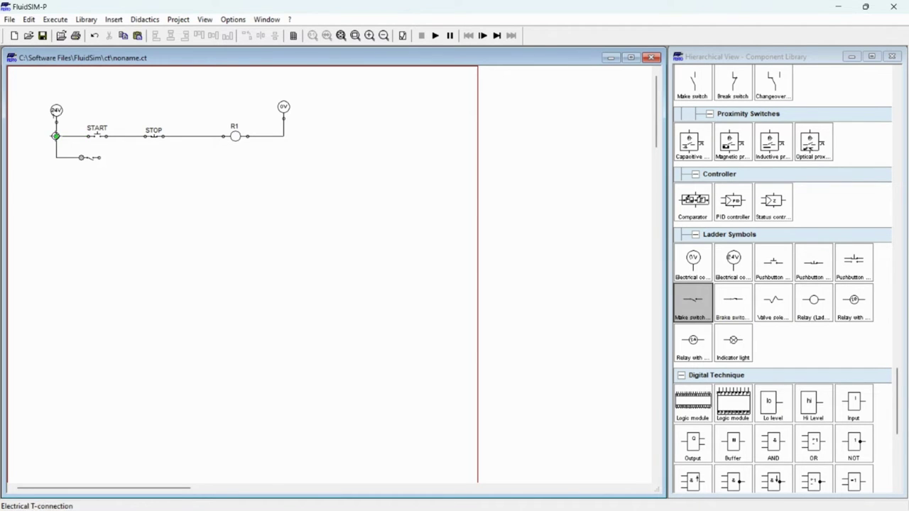
left_click_drag(98, 157, 124, 135)
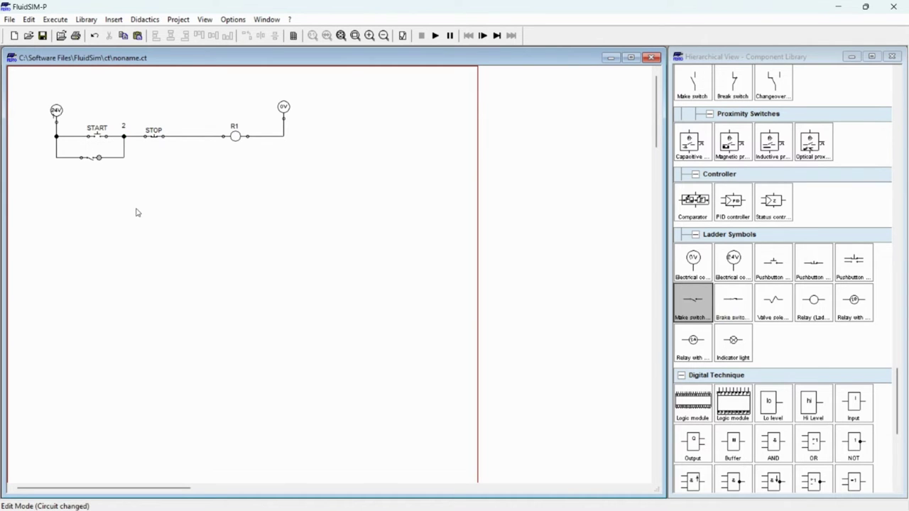
left_click(91, 162)
right_click(90, 163)
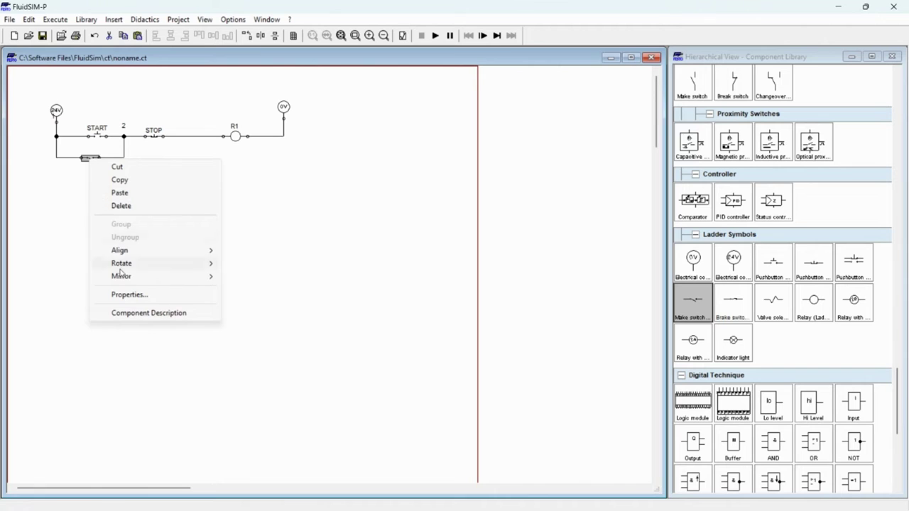
left_click(127, 296)
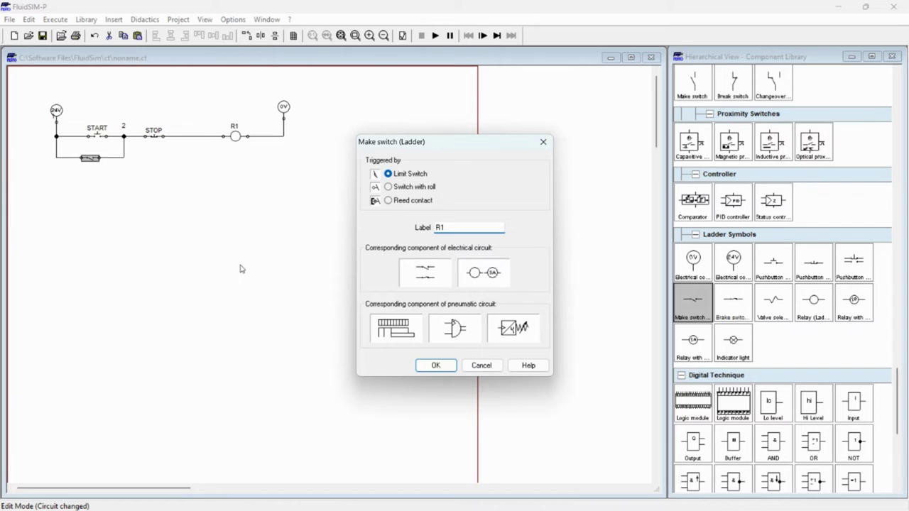
left_click(438, 366)
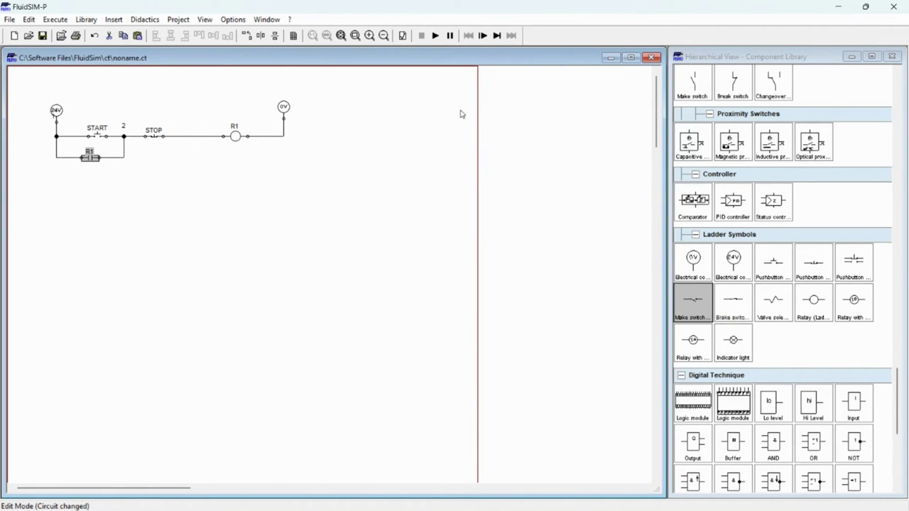
Simulate the circuit, pressing START to latch R1 and STOP to release it
left_click(436, 36)
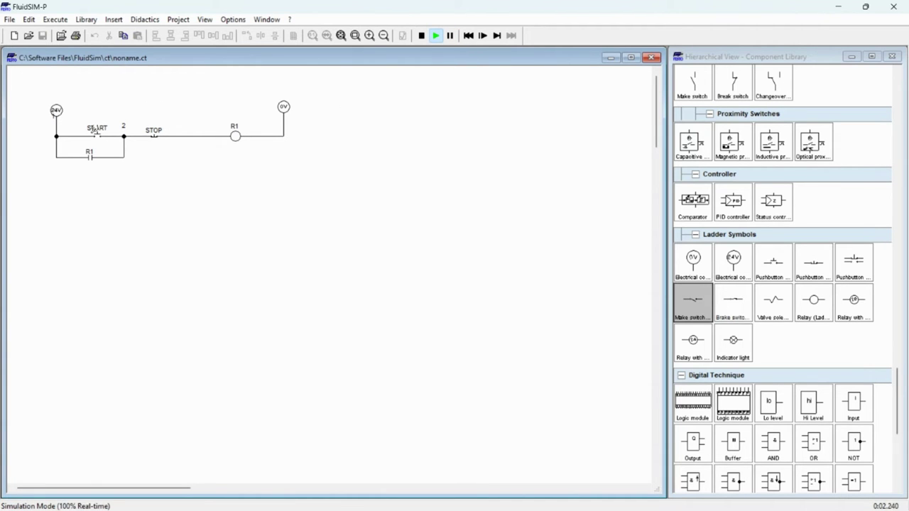
left_click(98, 130)
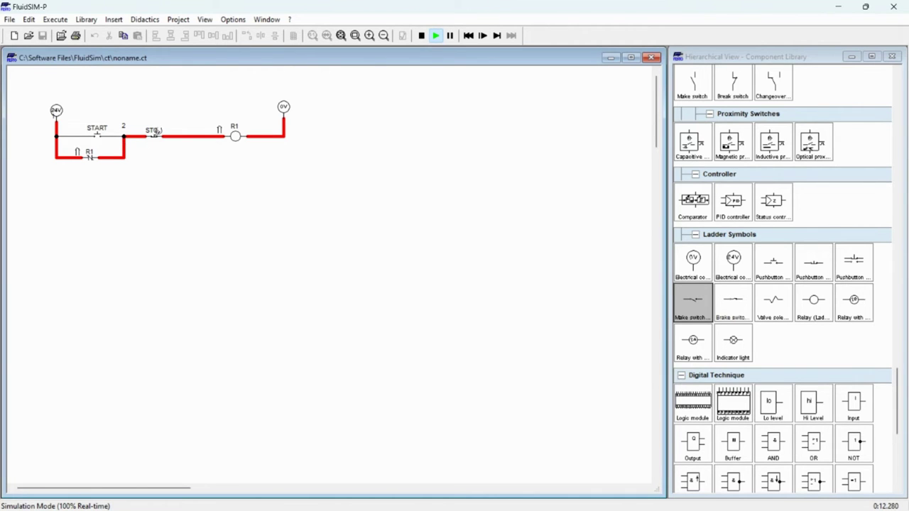
left_click(154, 131)
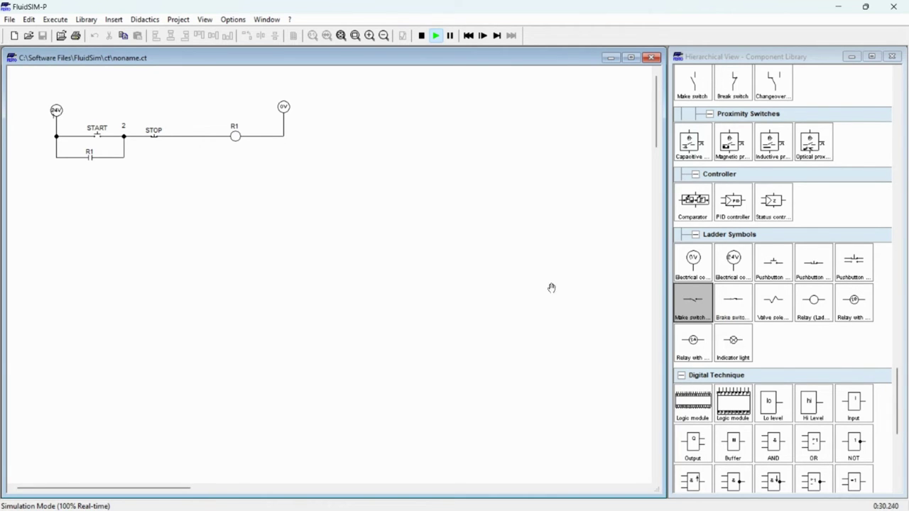
End the simulation and return to edit mode
left_click_drag(695, 313, 91, 191)
key("F9")
left_click(421, 37)
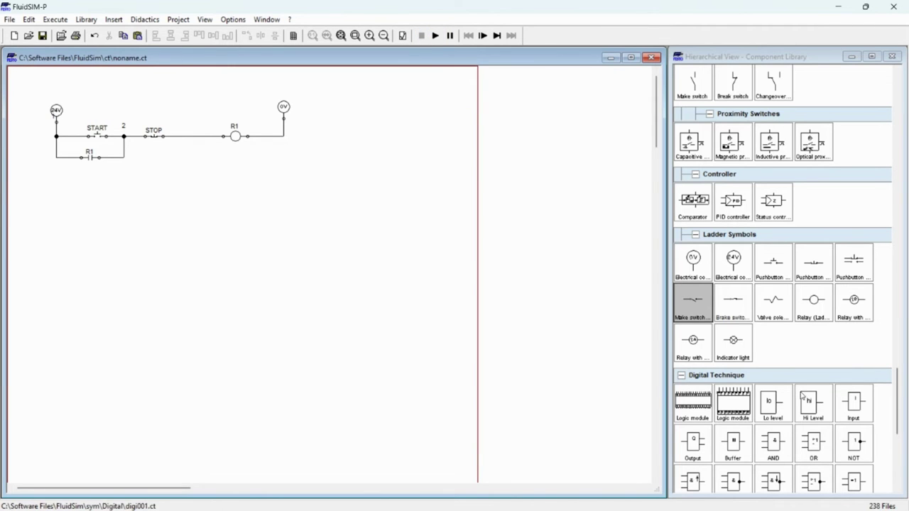
Build a third rung: left rail through a make switch and an indicator light to 0V
left_click_drag(690, 316, 91, 189)
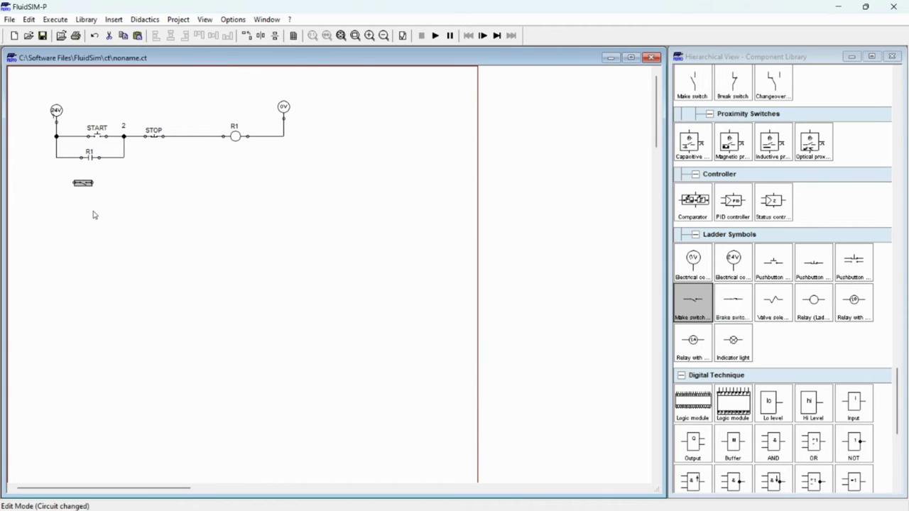
left_click(56, 157)
left_click_drag(56, 157, 74, 182)
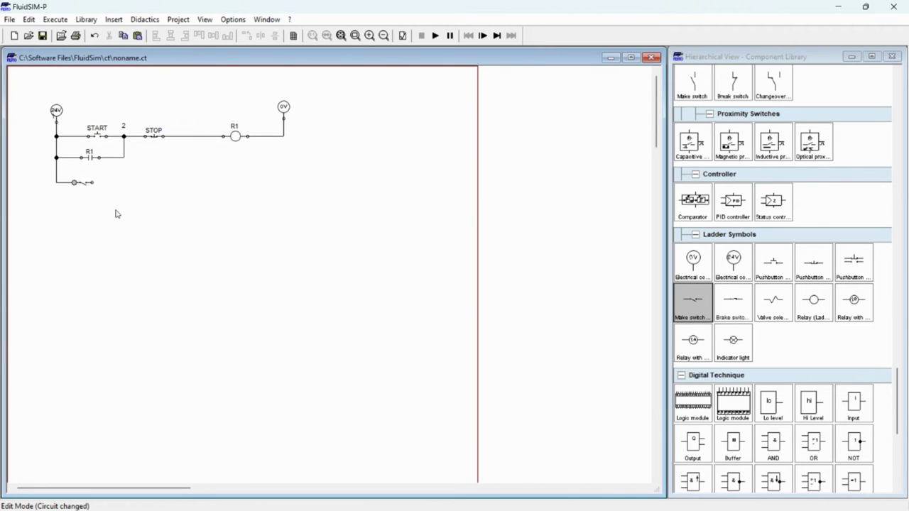
left_click_drag(735, 348, 235, 181)
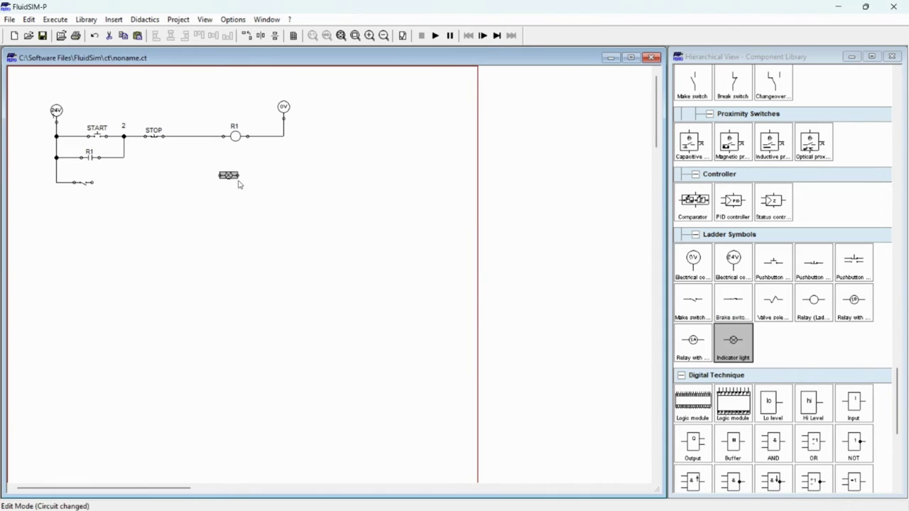
left_click(210, 177)
left_click_drag(91, 183, 228, 187)
left_click(228, 180)
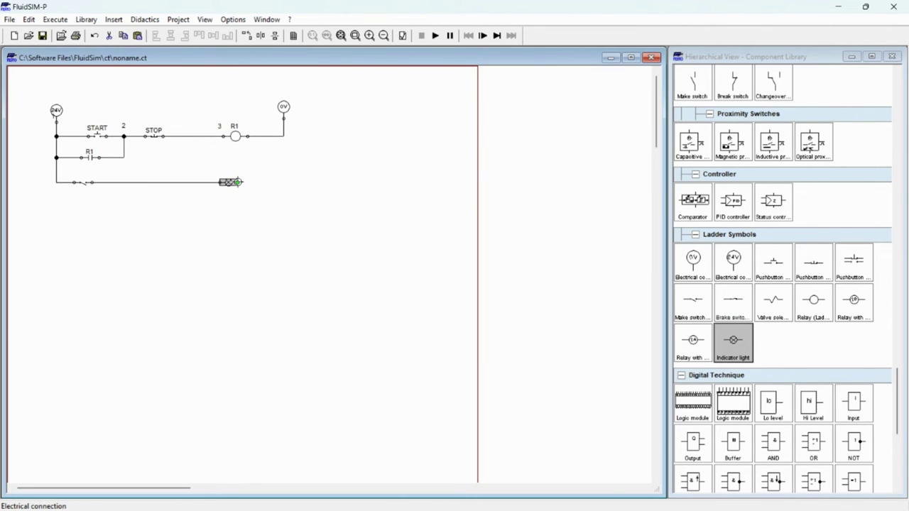
left_click(238, 181)
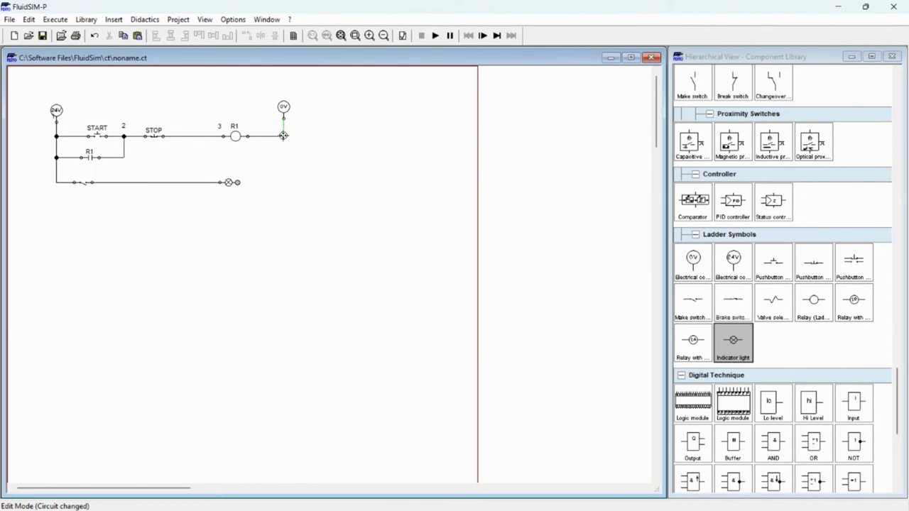
left_click_drag(283, 136, 238, 182)
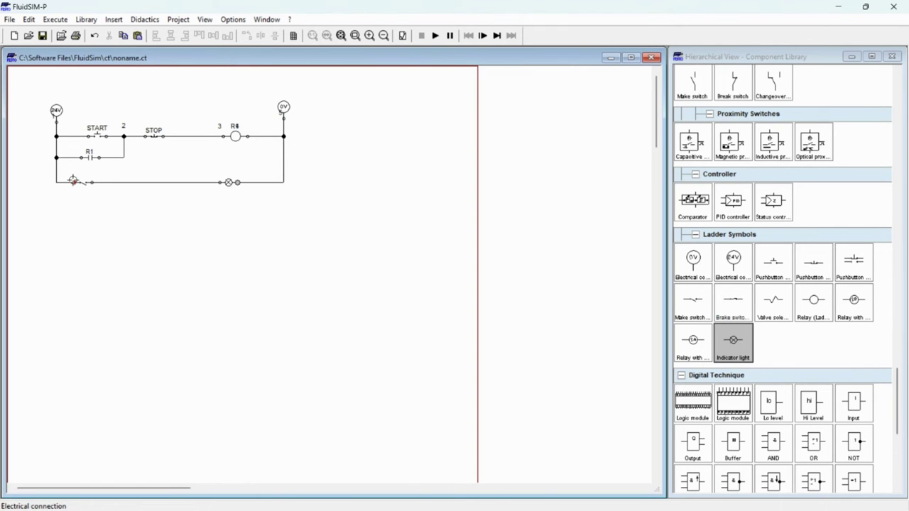
left_click(86, 187)
Label the third-rung make switch R1
right_click(86, 187)
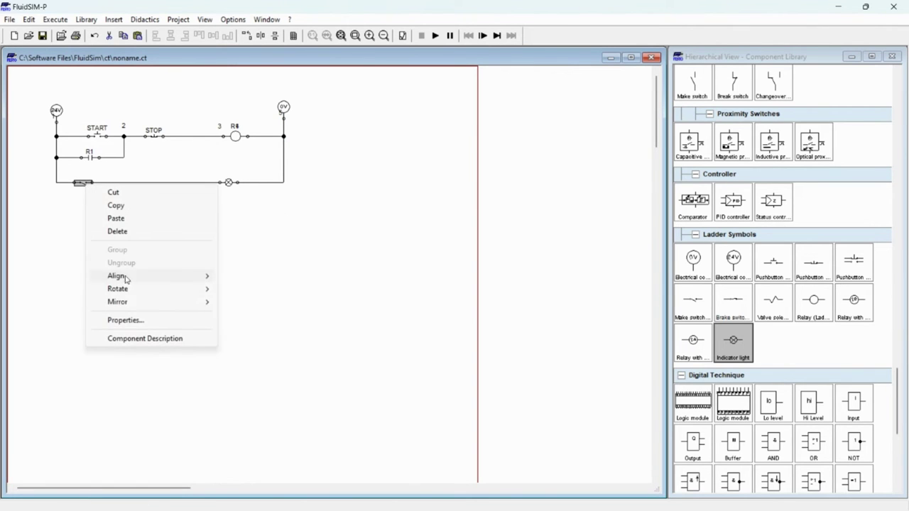
left_click(128, 321)
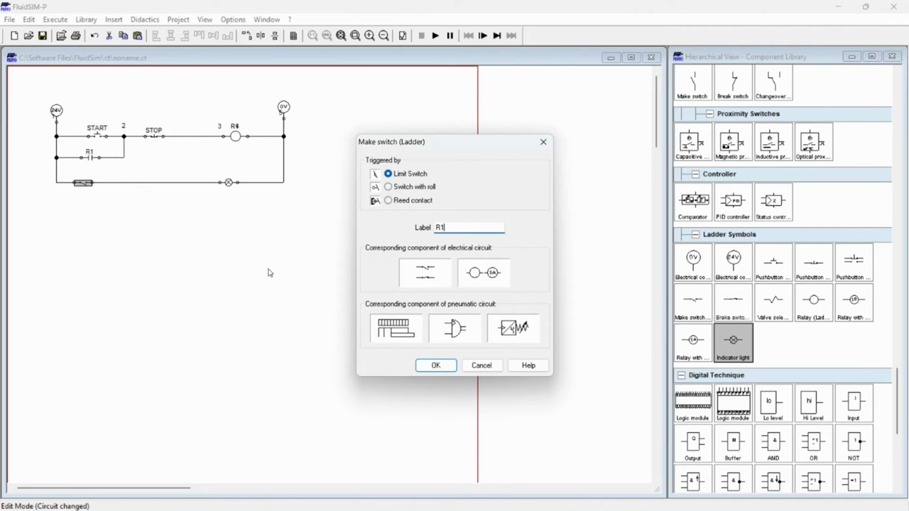
left_click(428, 365)
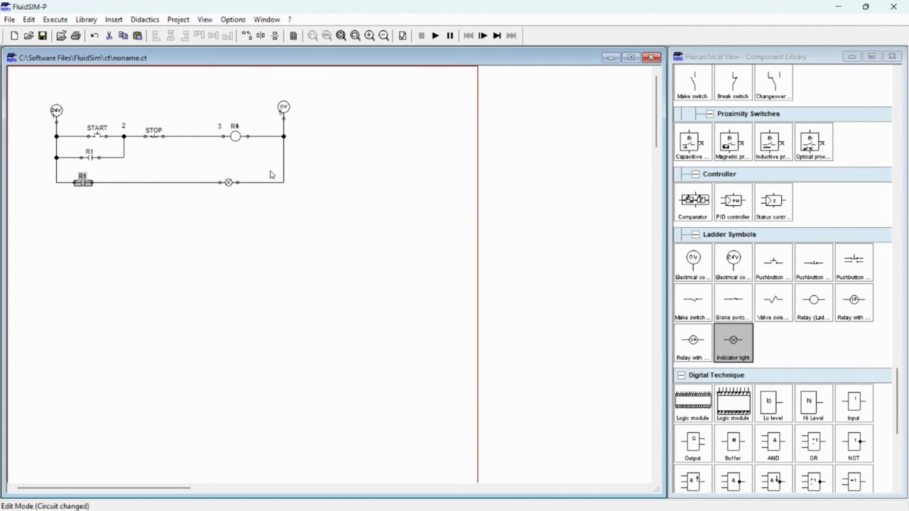
Set the third-rung indicator light's signal colour to green
left_click(229, 185)
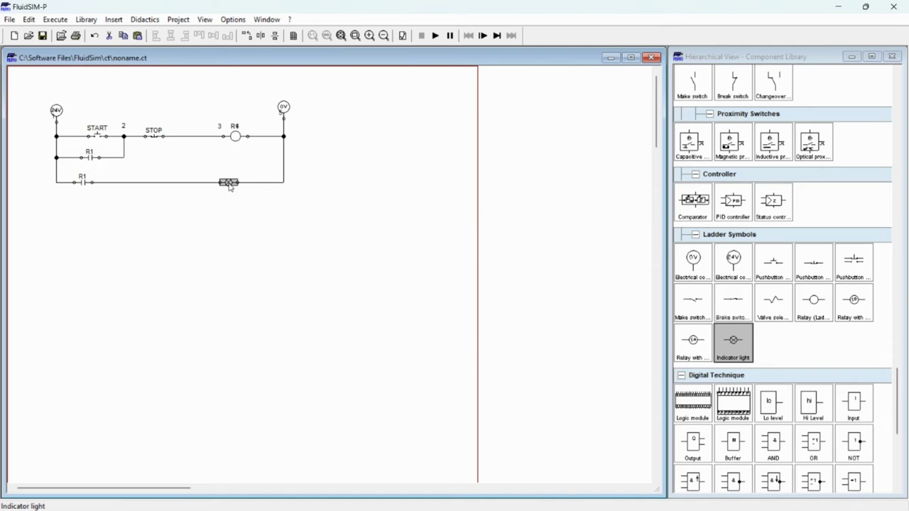
right_click(229, 186)
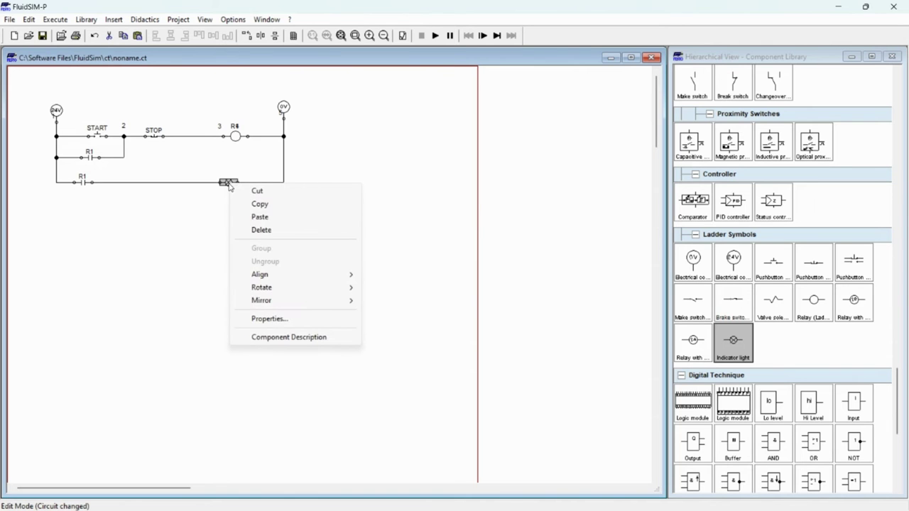
left_click(275, 319)
left_click(527, 253)
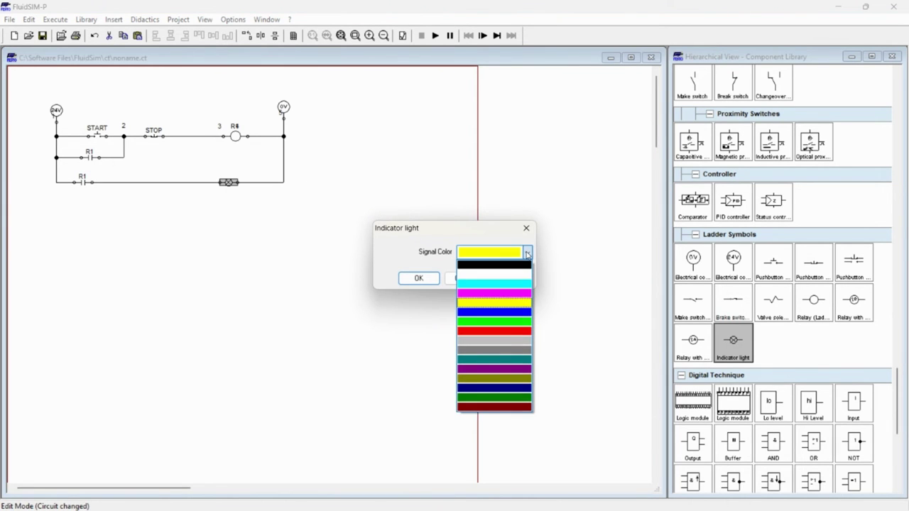
left_click(502, 324)
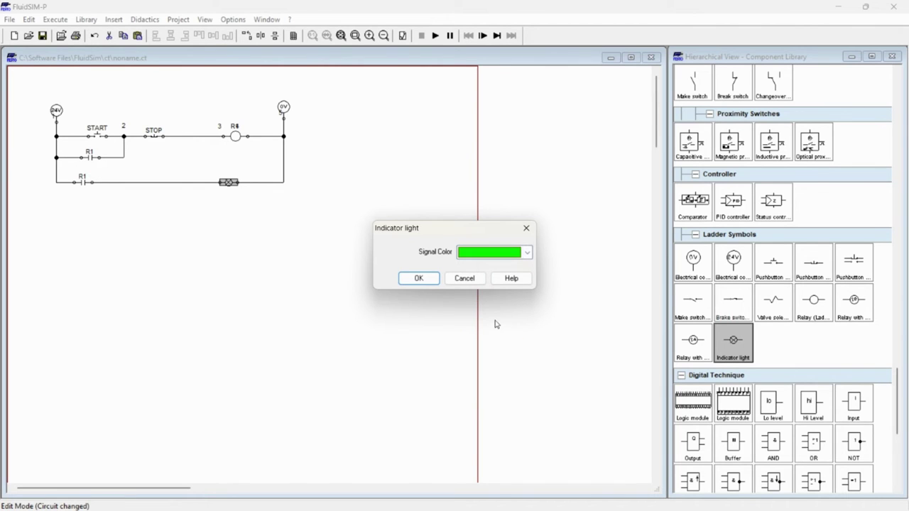
left_click(417, 280)
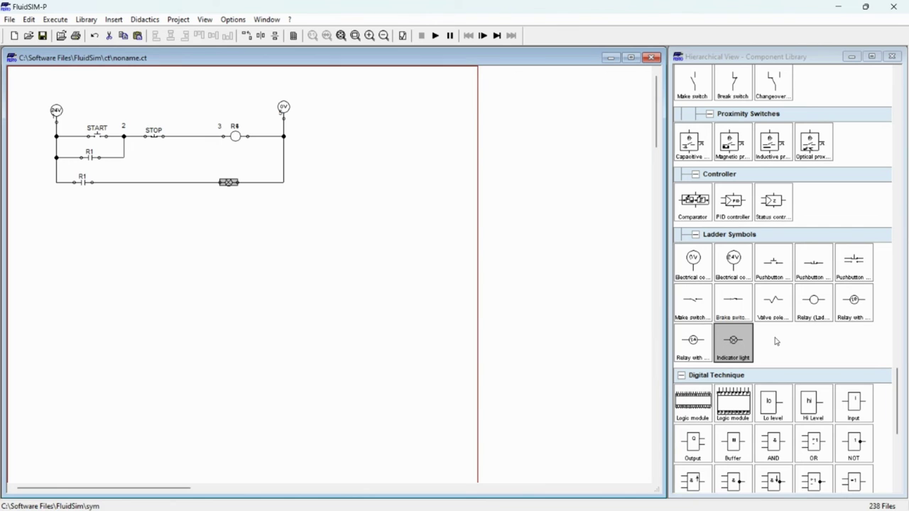
Build a fourth rung: left rail through a break switch and a second indicator light to 0V
left_click_drag(735, 304, 83, 215)
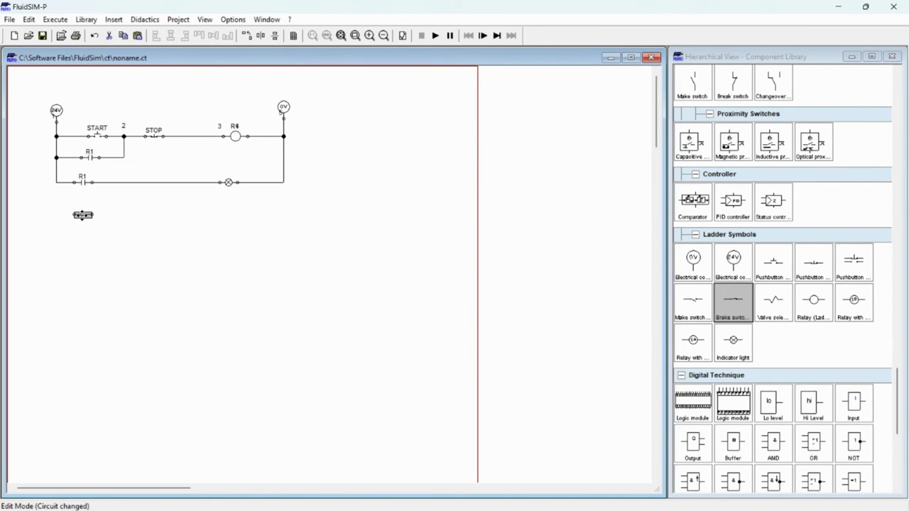
left_click(71, 213)
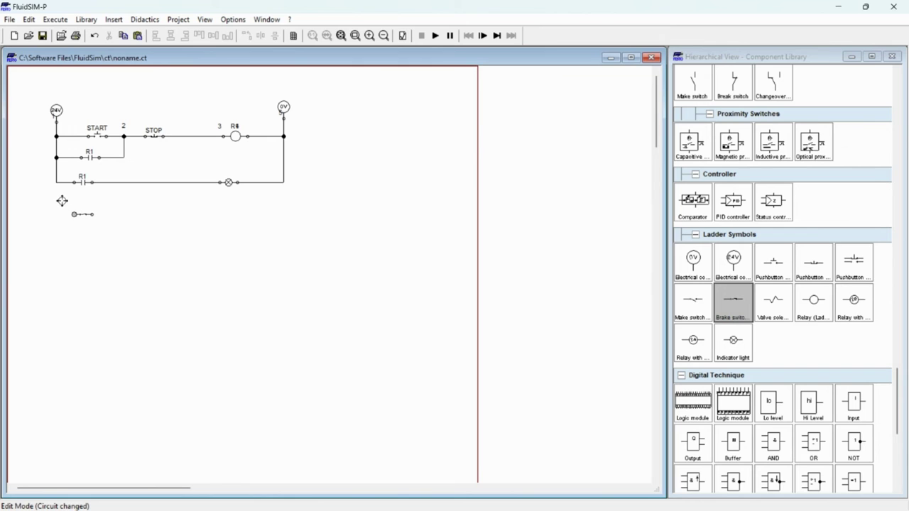
left_click_drag(56, 183, 74, 214)
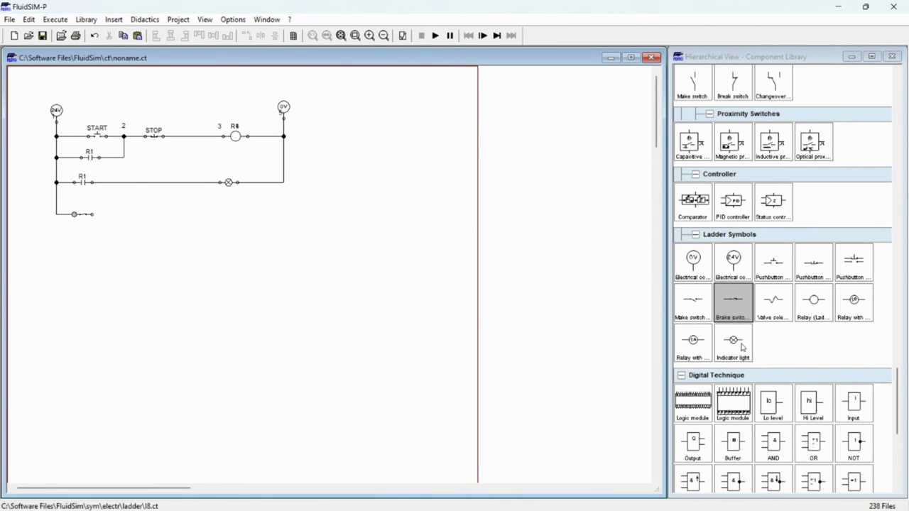
left_click_drag(736, 347, 91, 213)
left_click_drag(221, 208, 284, 182)
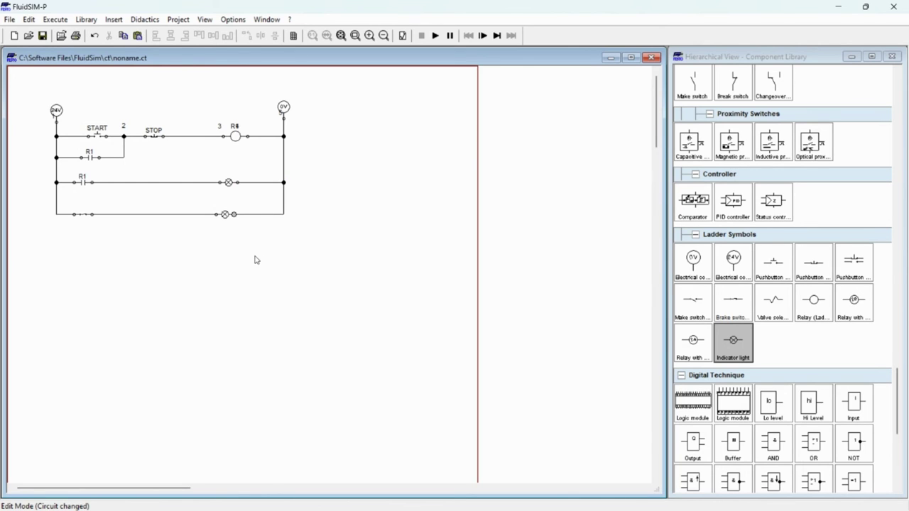
left_click_drag(225, 216, 230, 212)
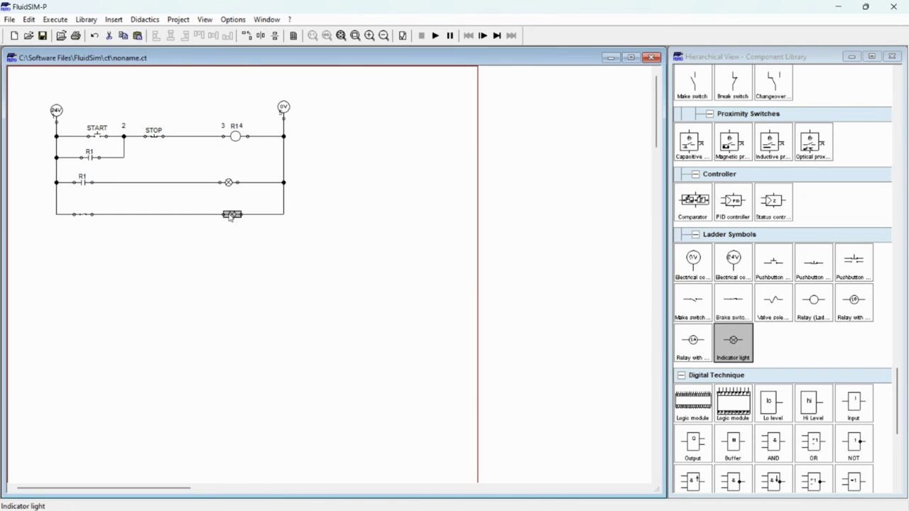
left_click(80, 216)
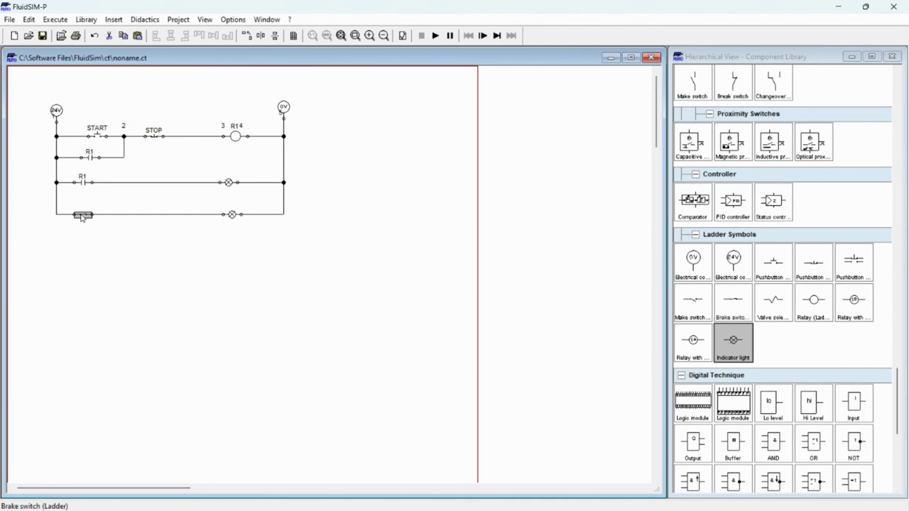
right_click(80, 216)
Give the fourth-rung break contact the label R1
left_click(136, 351)
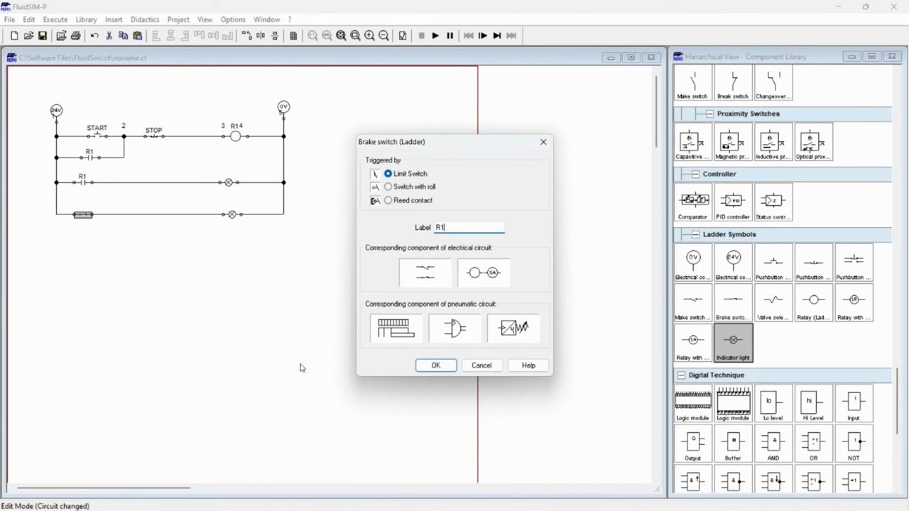
left_click(435, 367)
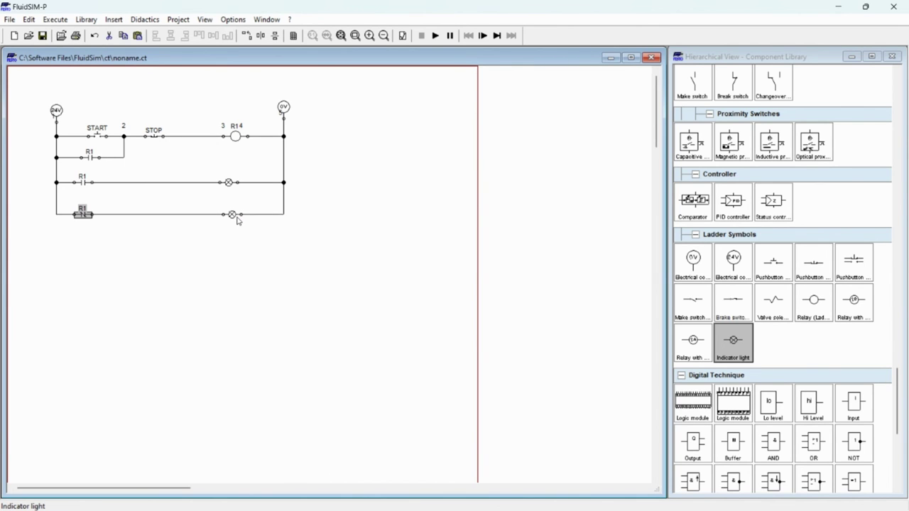
Run a brief test simulation, then set the fourth-rung indicator light's signal colour to red
left_click(436, 36)
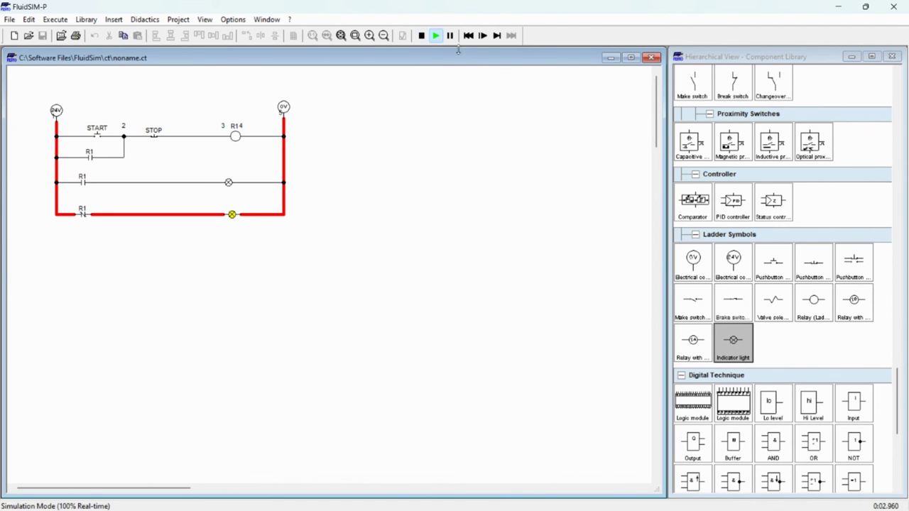
left_click(421, 35)
left_click(232, 215)
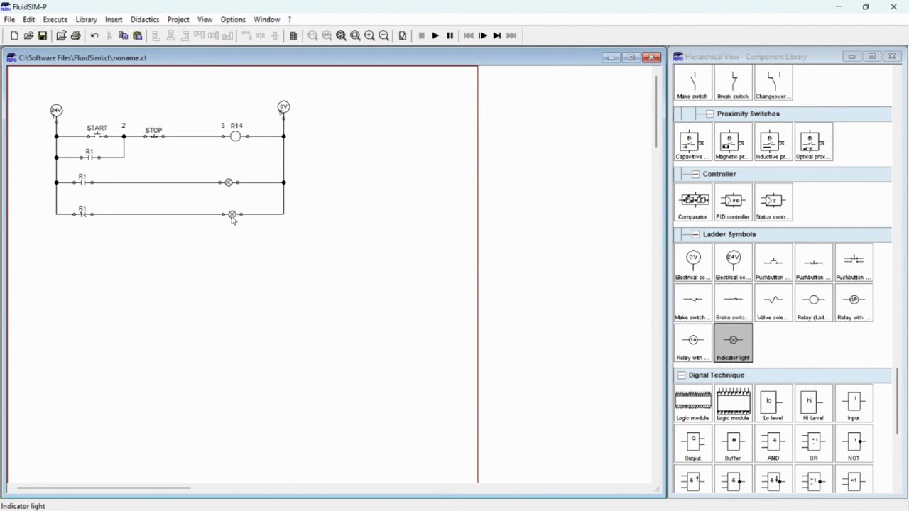
right_click(232, 217)
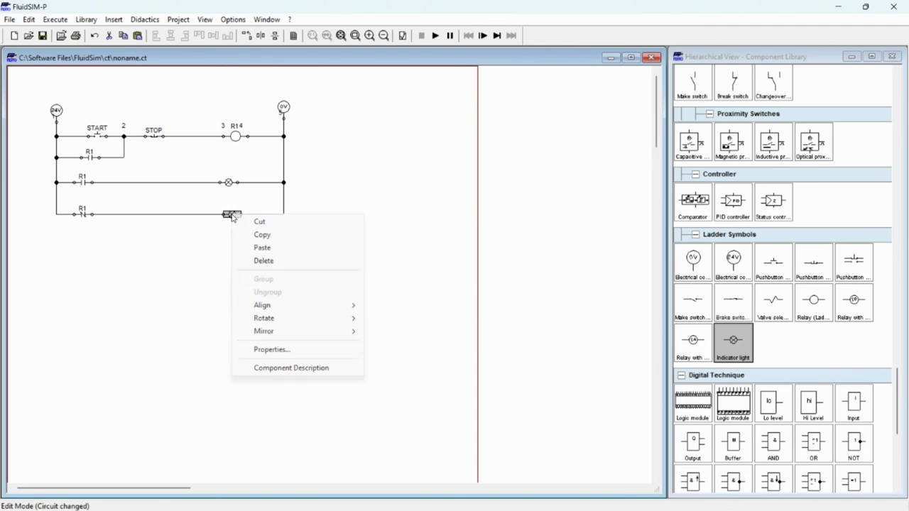
left_click(267, 349)
left_click(527, 253)
left_click(496, 331)
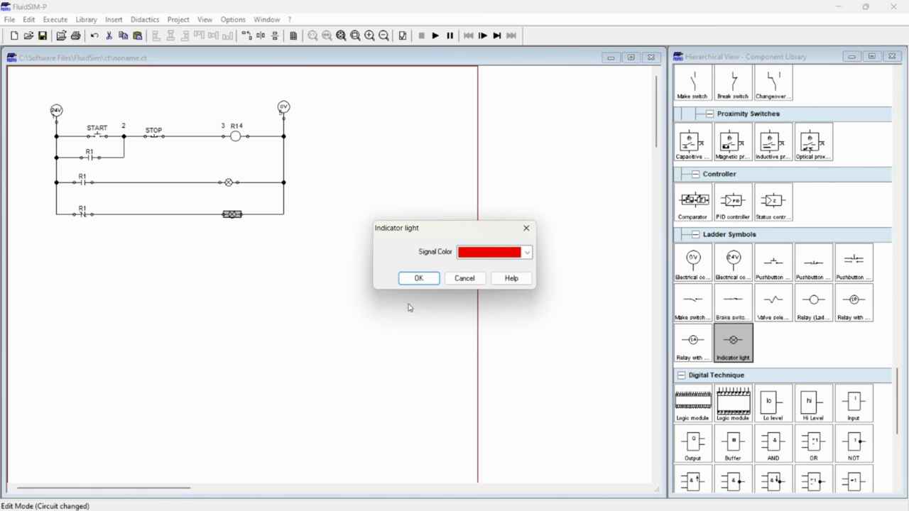
left_click(418, 279)
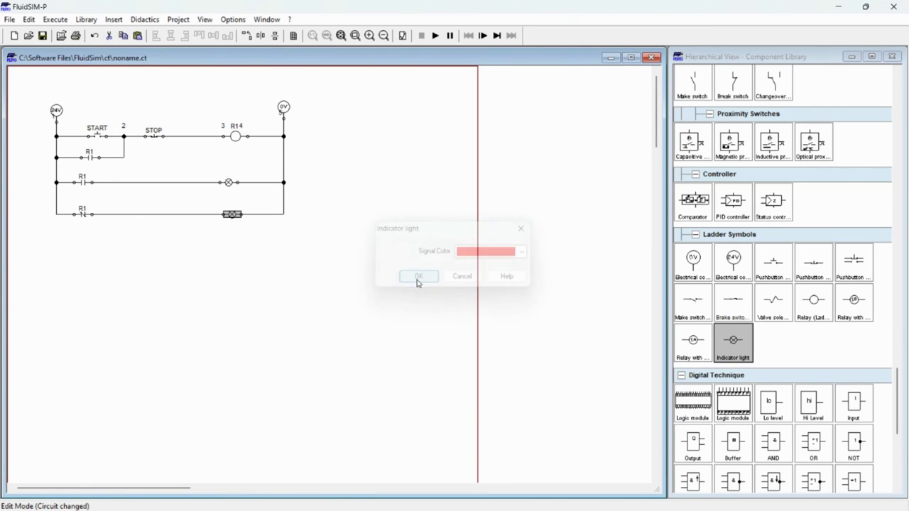
Simulate the circuit and press the STOP pushbutton to drop the R1 latch, lighting the red lamp
left_click(435, 36)
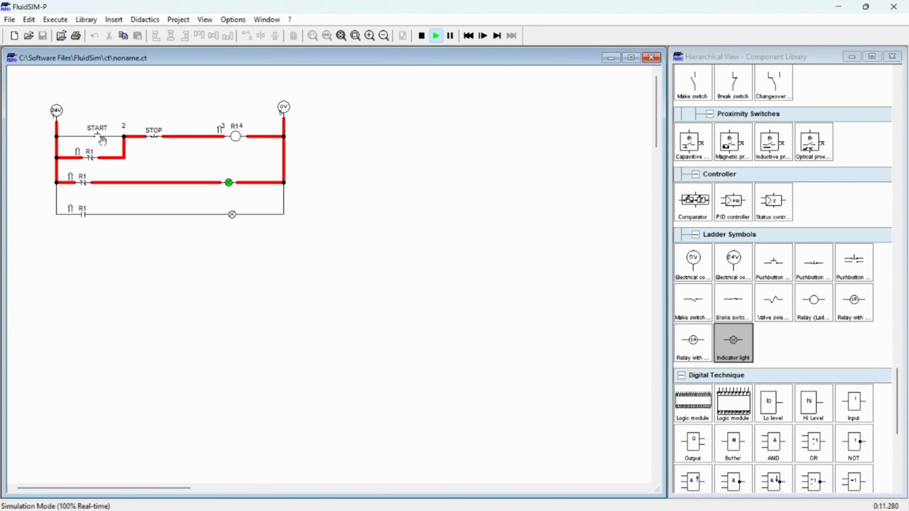
left_click(154, 131)
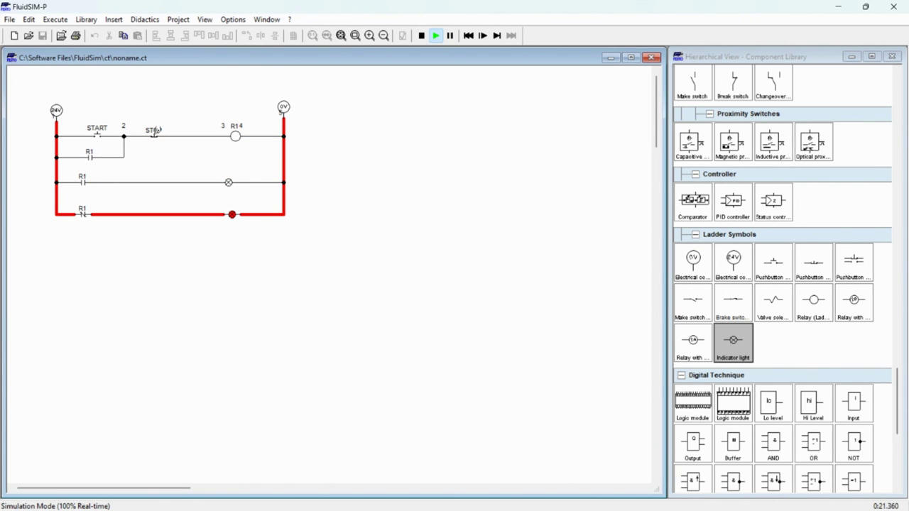